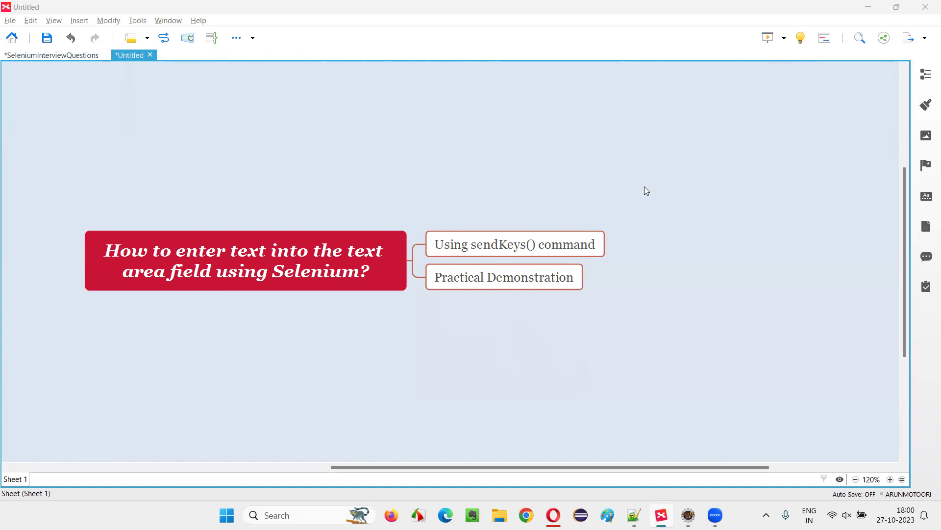
# Walk through the XMind topics: central question, Practical Demonstration and Using sendKeys().
pyautogui.click(200, 271)
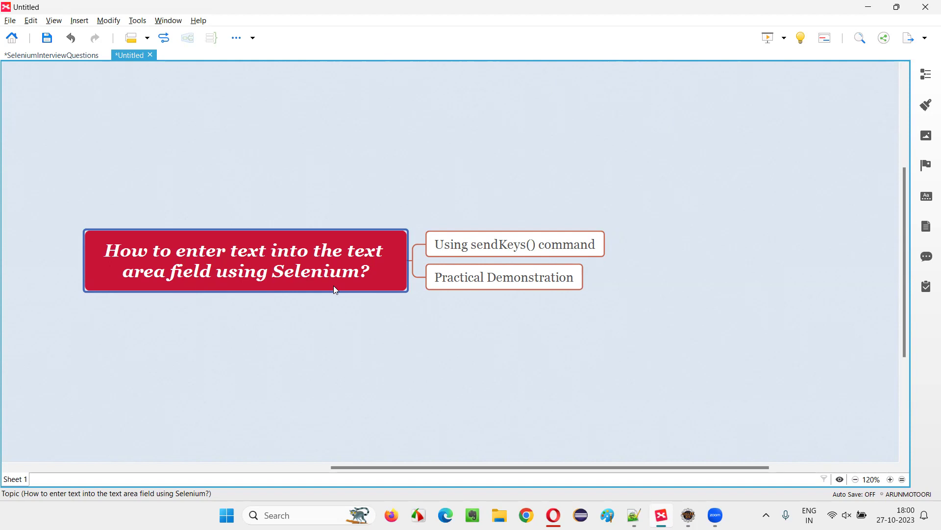
pyautogui.click(512, 285)
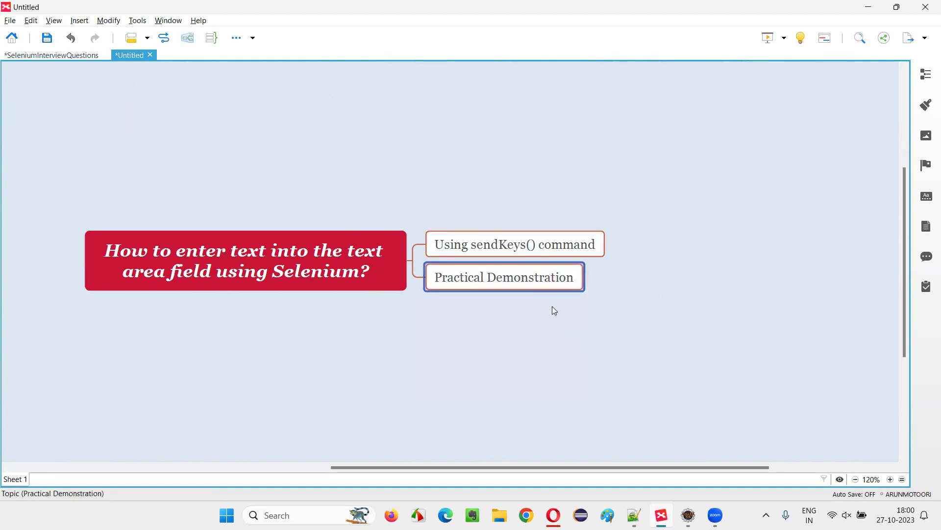
pyautogui.click(341, 275)
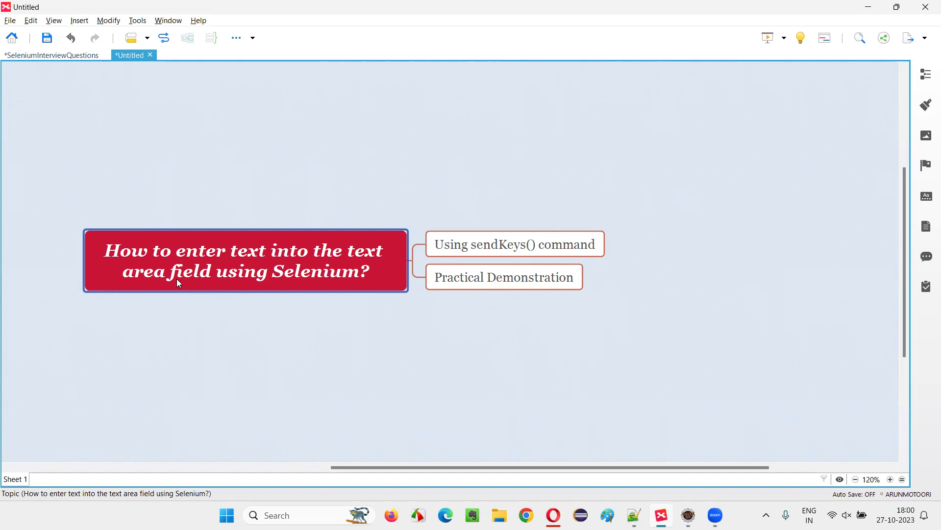
pyautogui.click(515, 246)
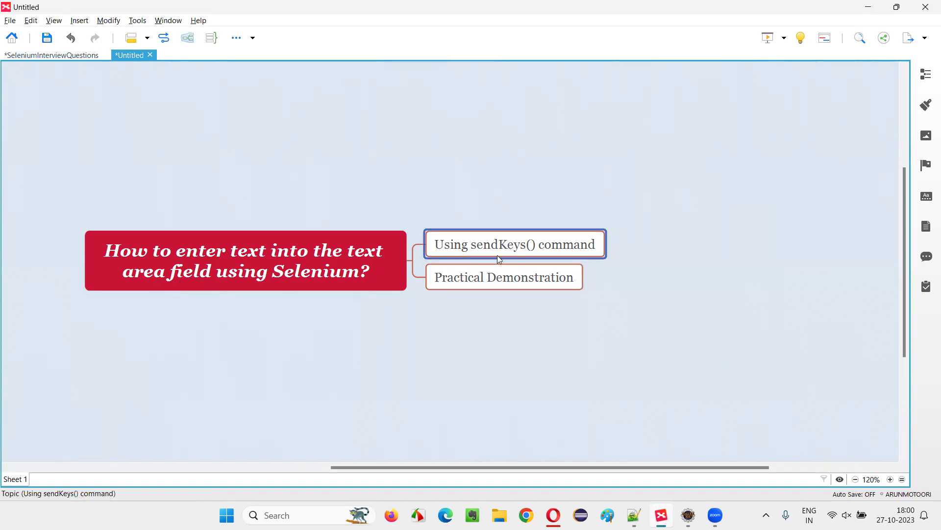
pyautogui.click(297, 261)
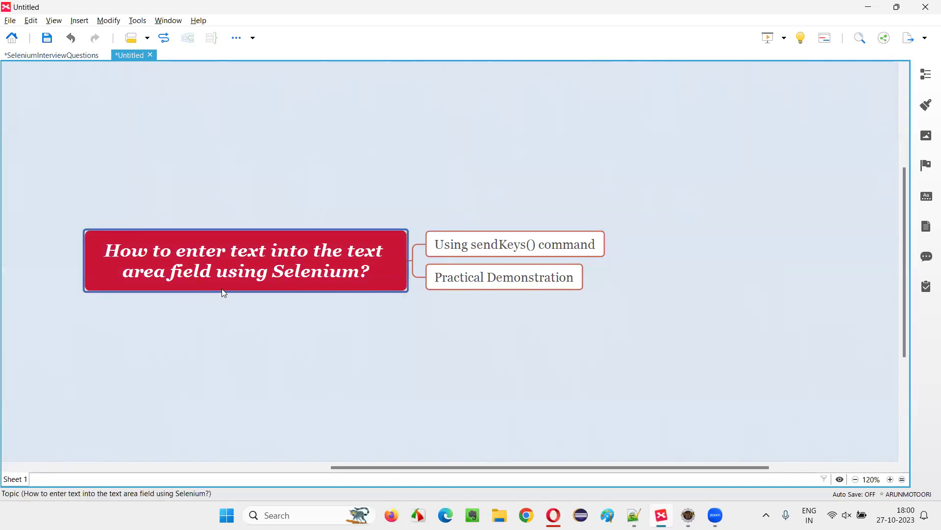
pyautogui.click(559, 283)
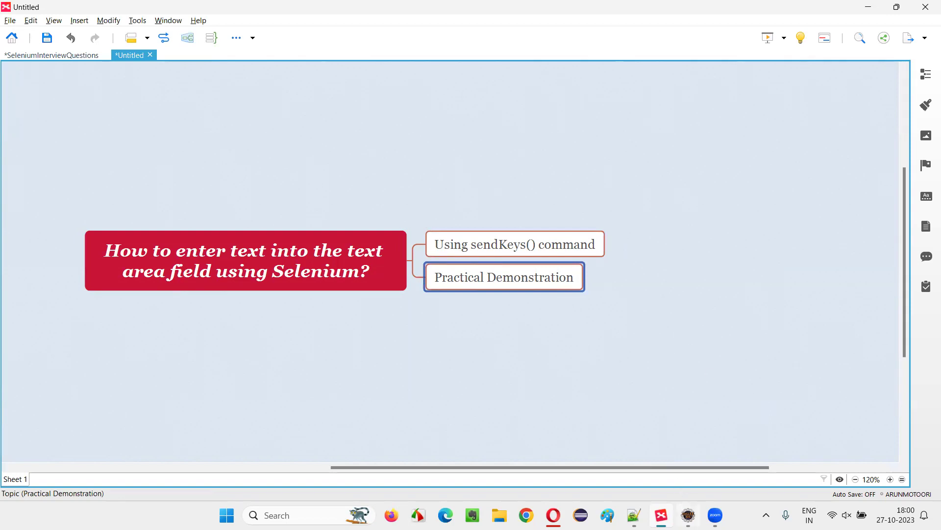
# In Demo.java, highlight the ChromeDriver(), maximize() and omayo URL lines in turn.
pyautogui.hotkey('alt', 'Tab')
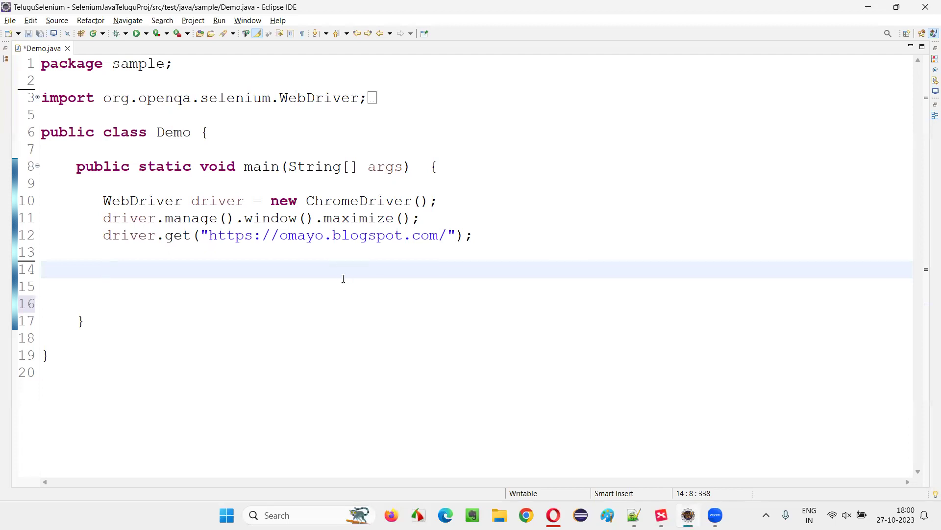
pyautogui.moveTo(306, 201); pyautogui.dragTo(440, 201)
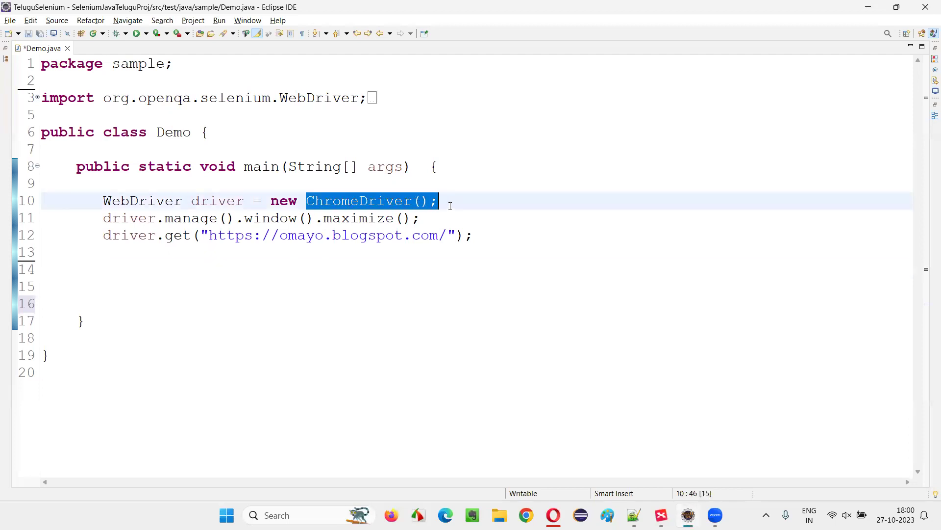
pyautogui.click(309, 218)
pyautogui.moveTo(323, 218); pyautogui.dragTo(420, 218)
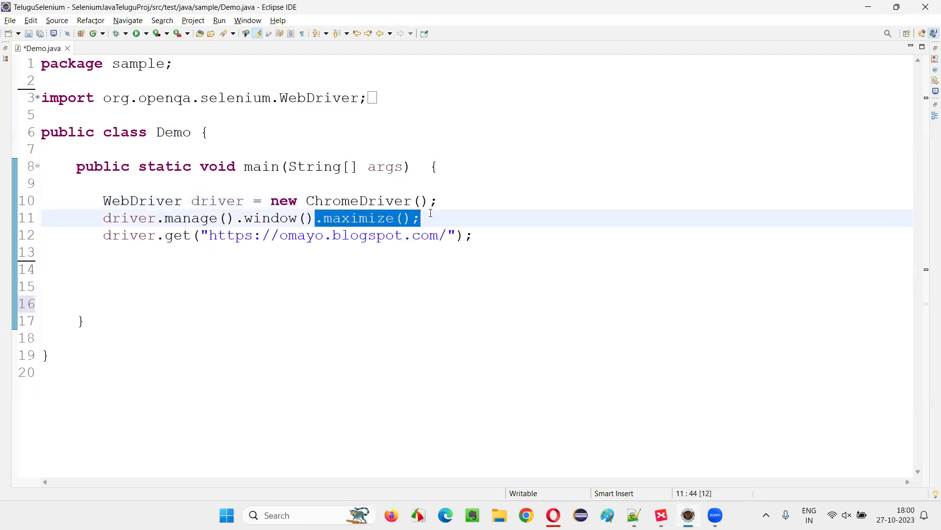
pyautogui.click(421, 218)
pyautogui.click(210, 236)
pyautogui.moveTo(211, 236); pyautogui.dragTo(446, 235)
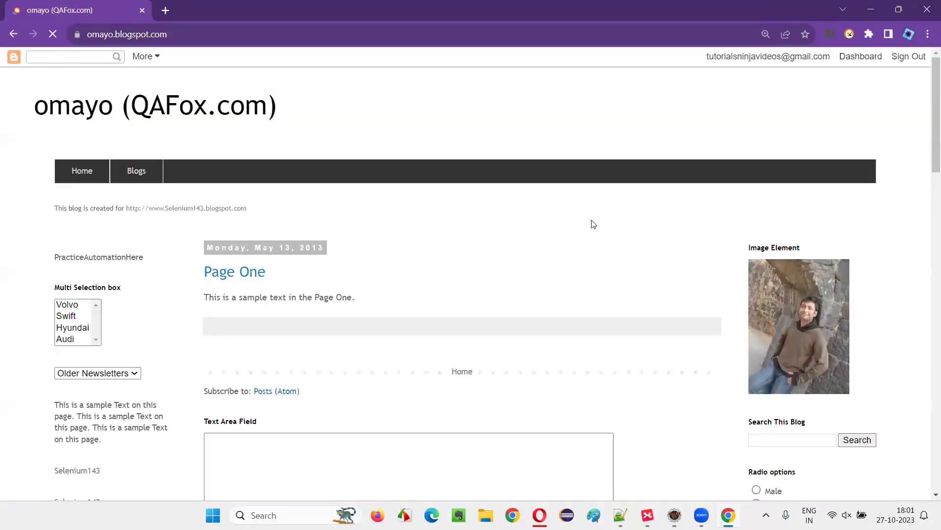
pyautogui.scroll(-3, 310, 286)
# Locate omayo's Text Area Field and bring up its context menu.
pyautogui.click(308, 286)
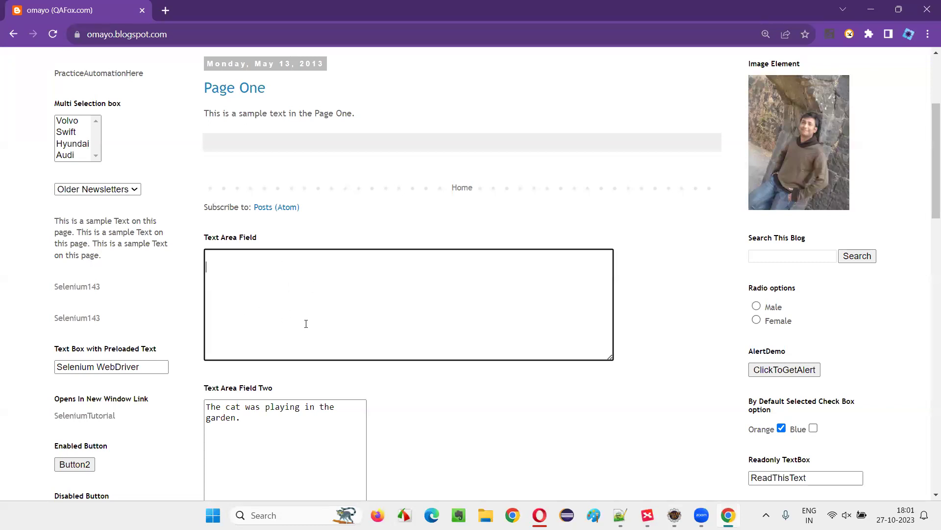
pyautogui.scroll(-1, 345, 254)
pyautogui.rightClick(268, 215)
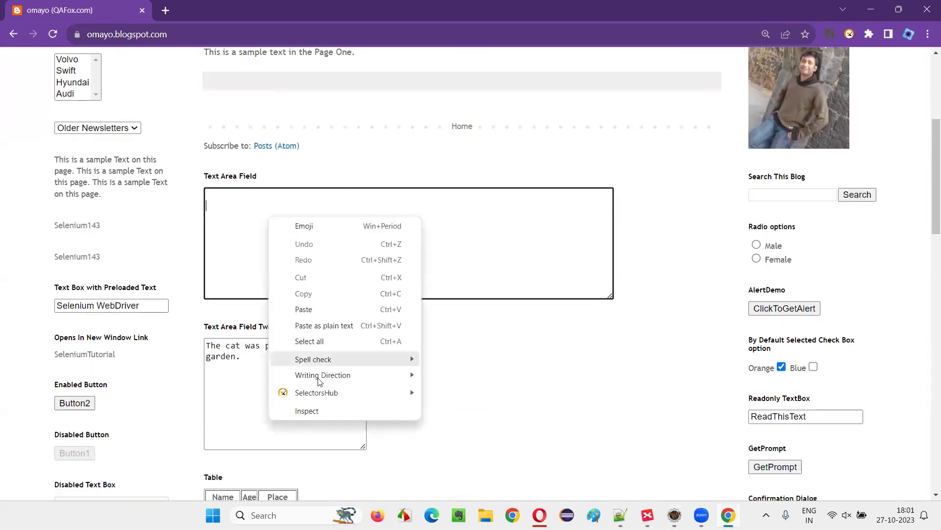
pyautogui.click(552, 462)
pyautogui.click(687, 186)
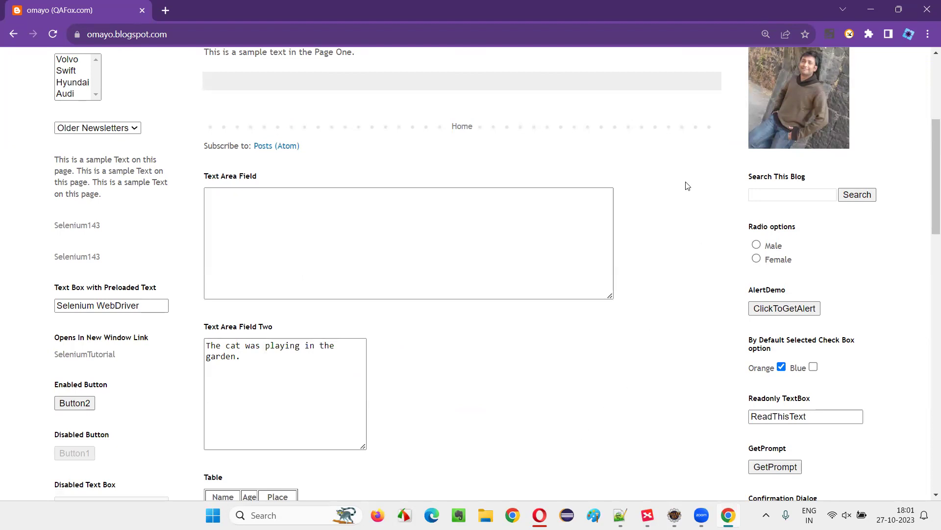
# Inspect the Text Area Field in developer tools and select its id value ta1.
pyautogui.hotkey('ctrl', 'shift', 'c')
pyautogui.click(275, 163)
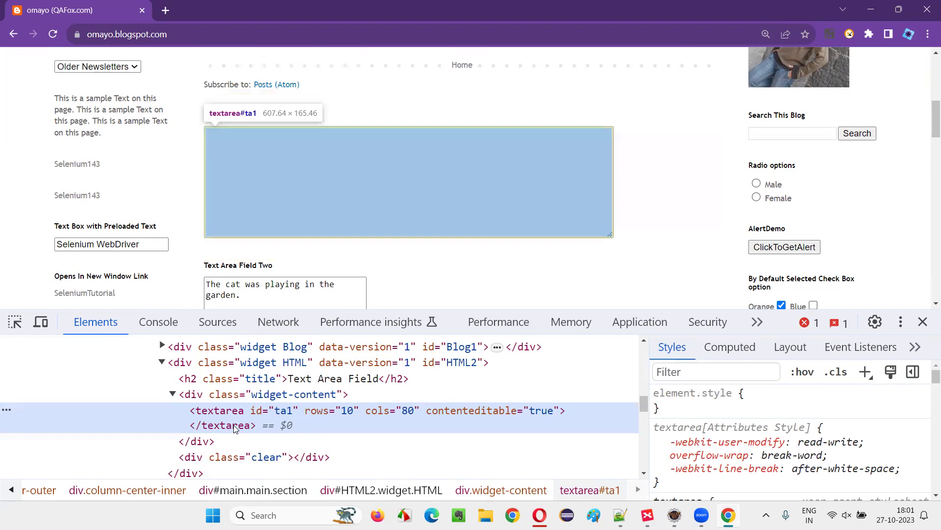
pyautogui.doubleClick(284, 415)
pyautogui.rightClick(284, 414)
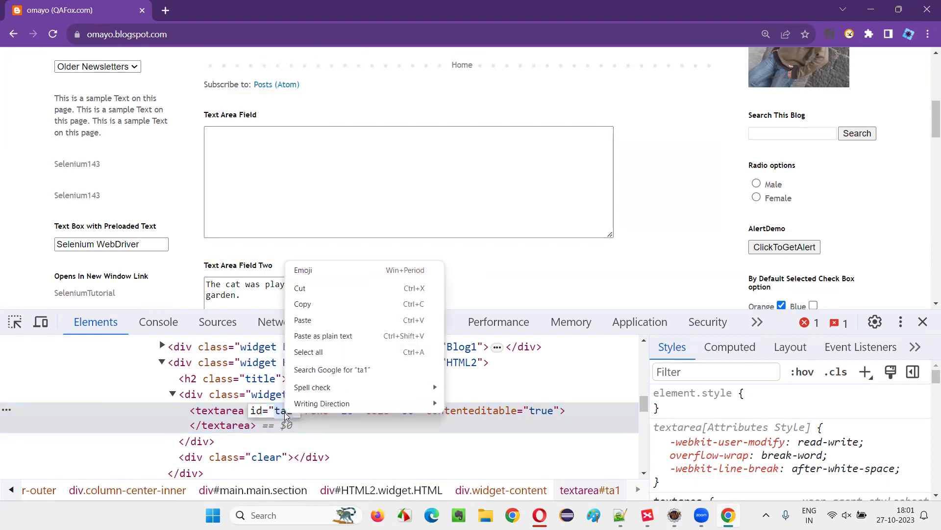
pyautogui.click(441, 302)
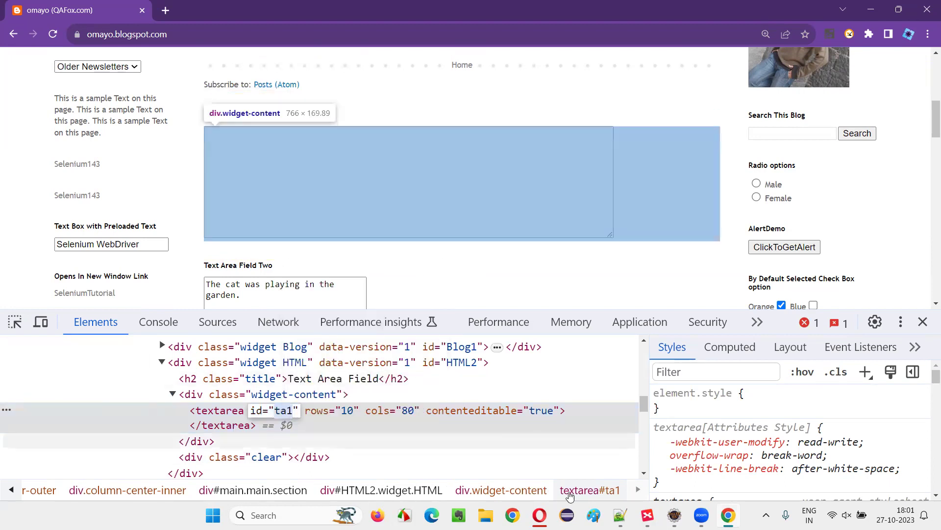
pyautogui.click(647, 515)
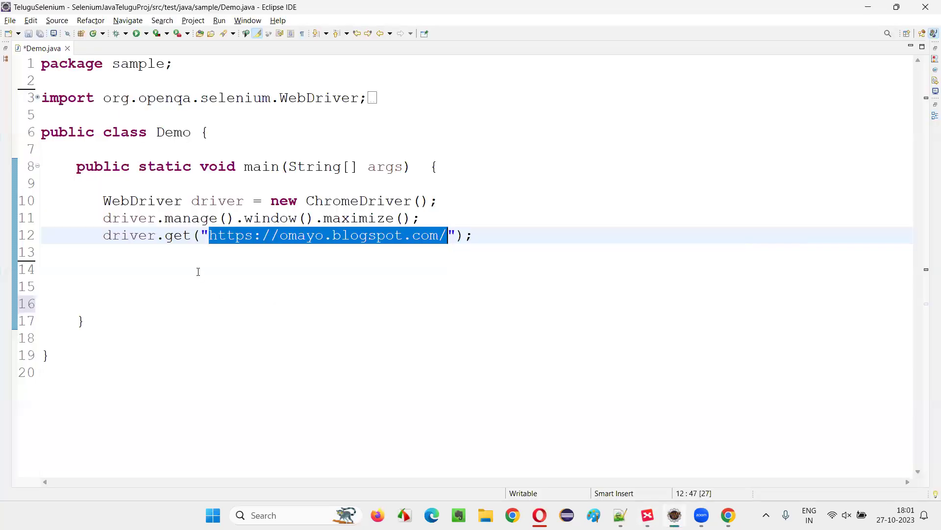
# On line 15, write driver.findElement(By.id("ta1")) with content assist and highlight it.
pyautogui.click(170, 269)
pyautogui.write('drove')
pyautogui.press('BackSpace')
pyautogui.press('BackSpace')
pyautogui.press('BackSpace')
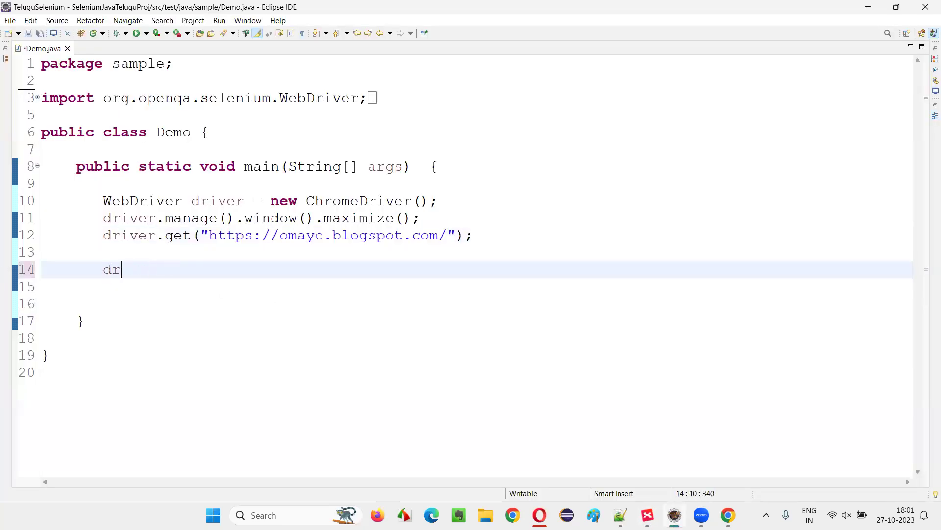
pyautogui.write('iver.find')
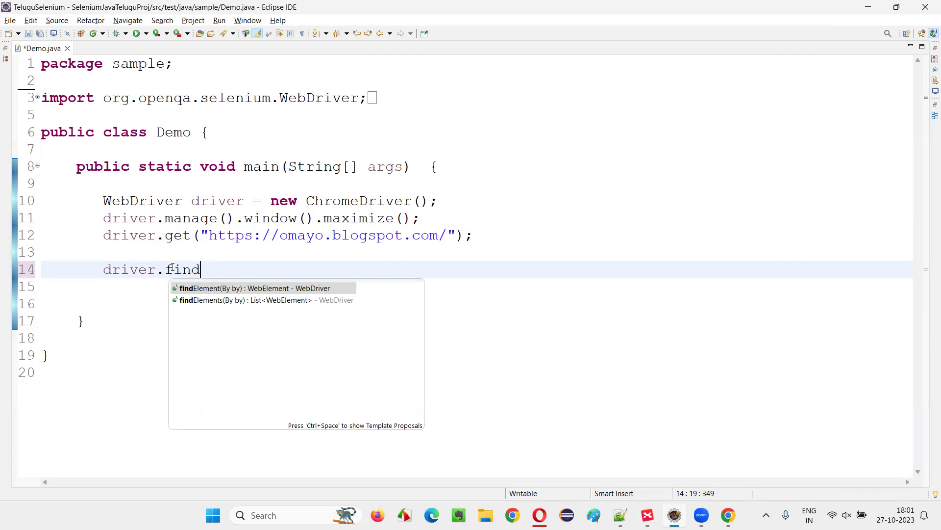
pyautogui.press('Return')
pyautogui.write('.id')
pyautogui.press('Return')
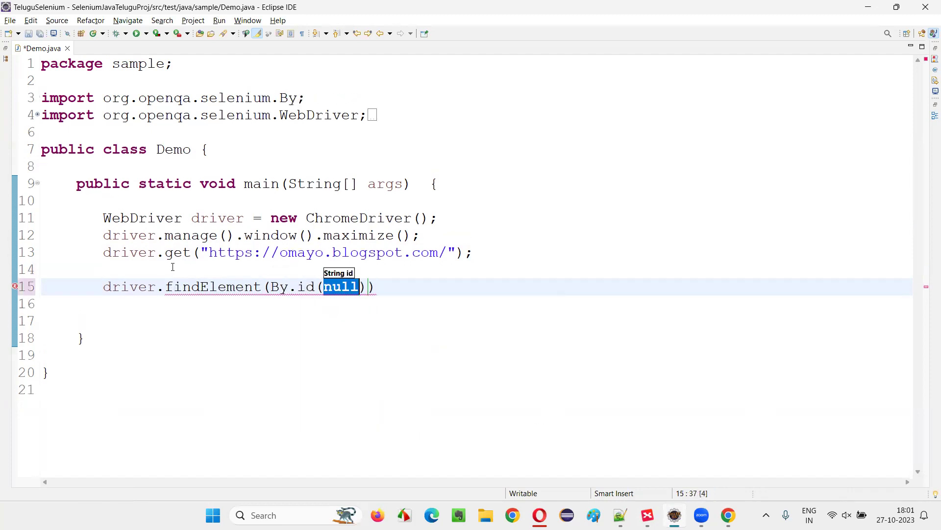
pyautogui.write('"')
pyautogui.click(298, 349)
pyautogui.click(335, 270)
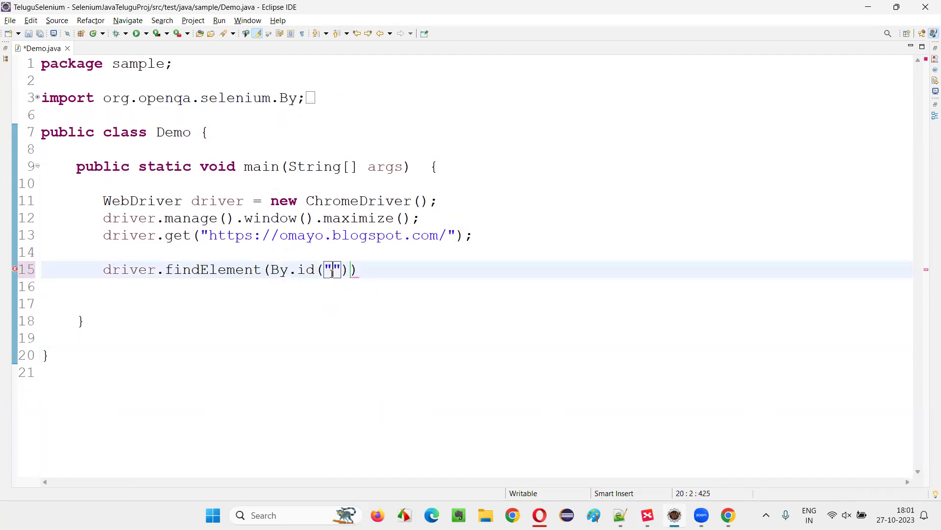
pyautogui.write('ta1')
pyautogui.moveTo(106, 269); pyautogui.dragTo(419, 272)
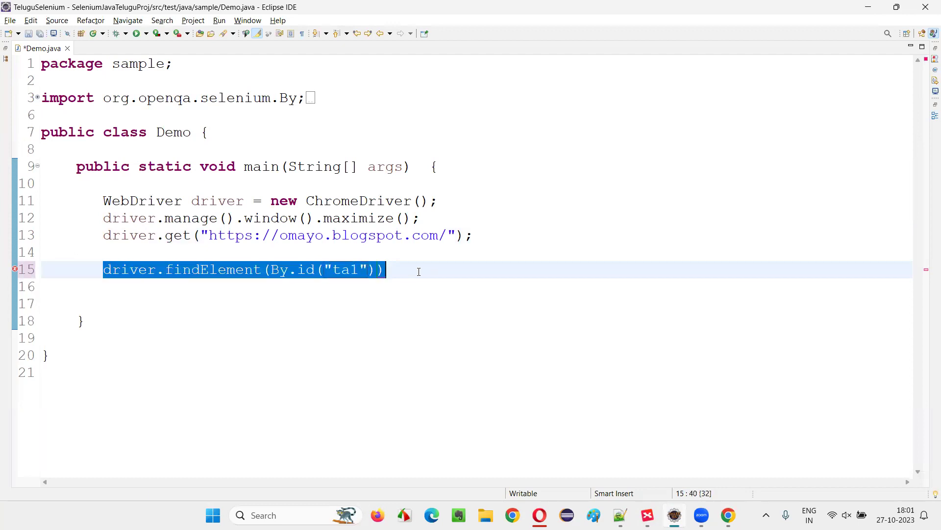
pyautogui.click(412, 269)
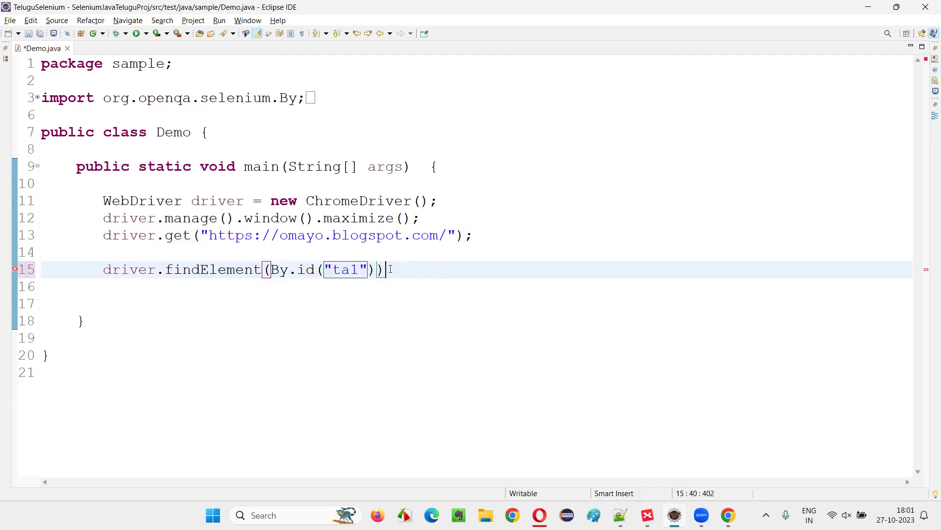
pyautogui.moveTo(390, 269); pyautogui.dragTo(103, 270)
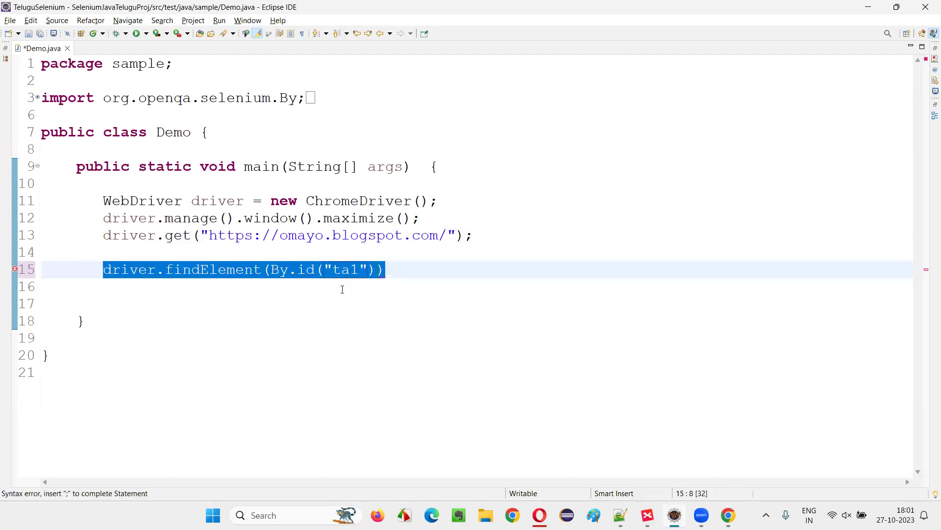
pyautogui.click(400, 272)
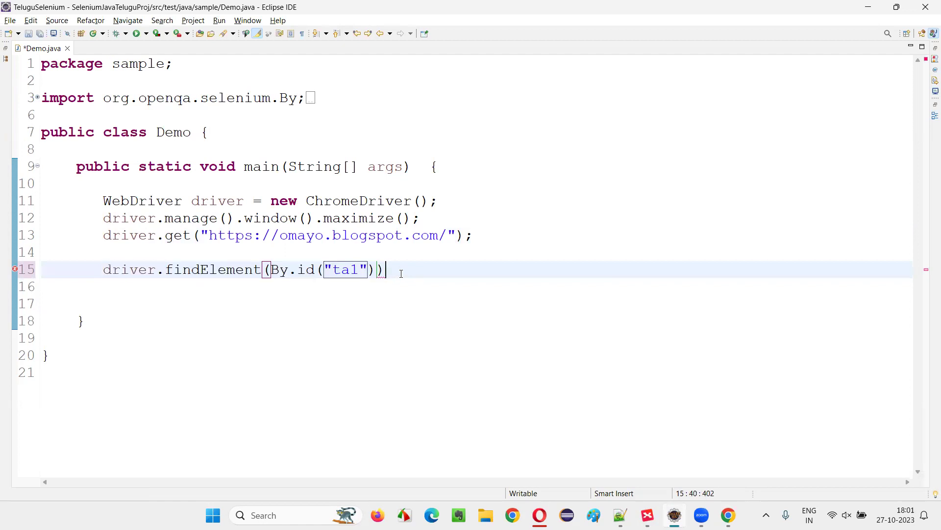
pyautogui.write('.send')
# Append .sendKeys("My name is Arun Motoori.") and highlight the text and locator parts.
pyautogui.press('Return')
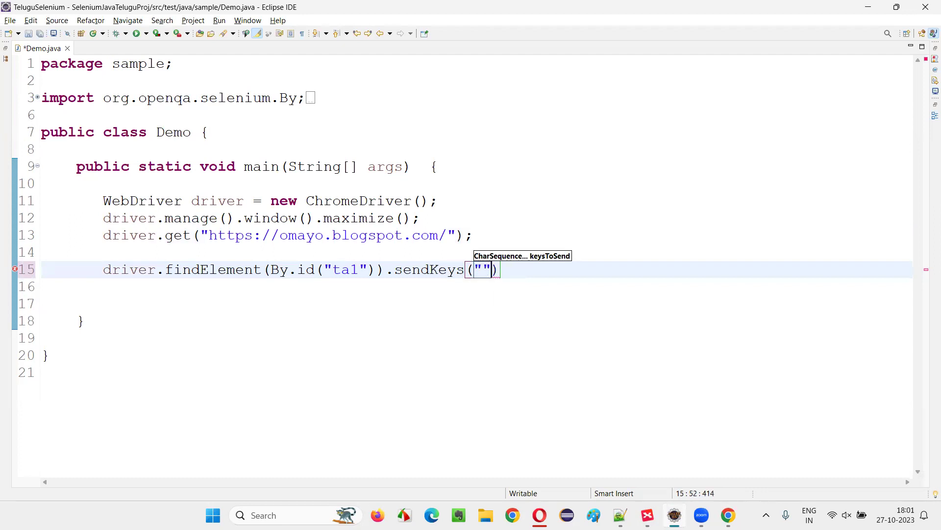
pyautogui.write('"')
pyautogui.press('End')
pyautogui.write(';')
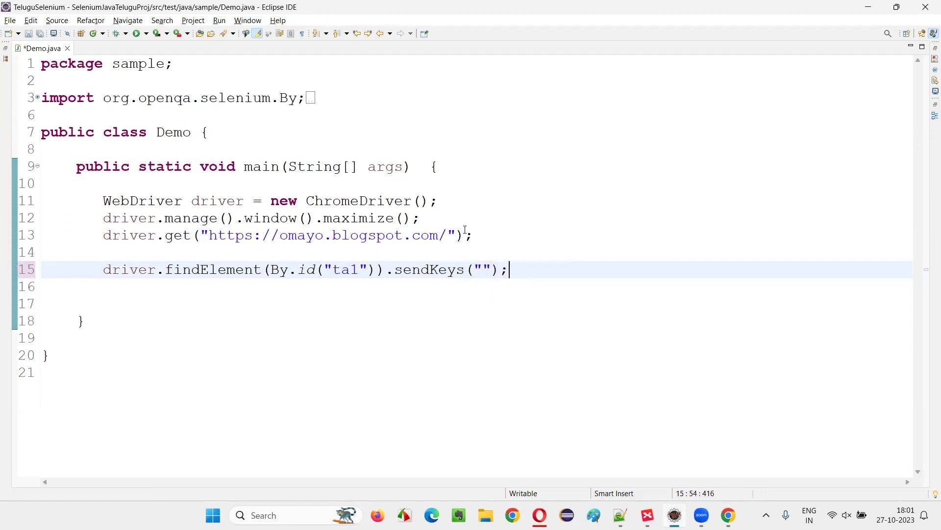
pyautogui.moveTo(371, 271); pyautogui.dragTo(105, 271)
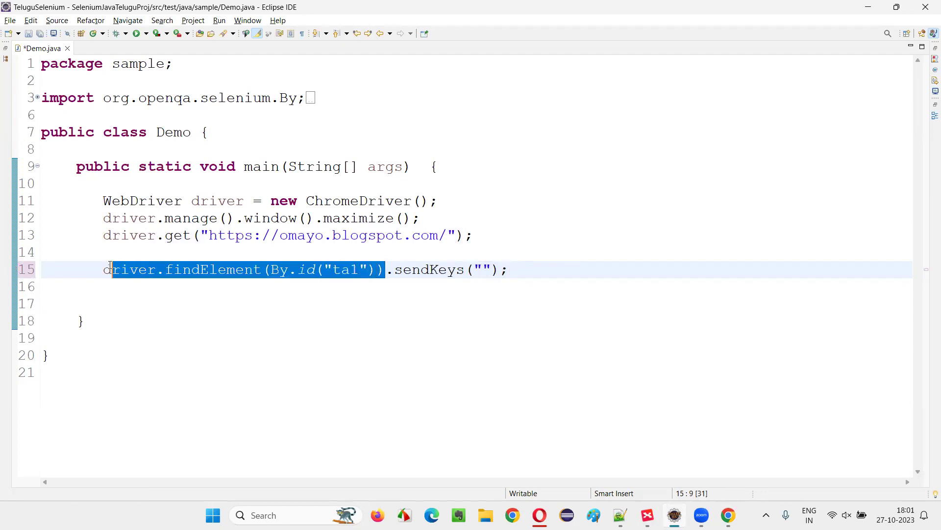
pyautogui.click(561, 340)
pyautogui.click(478, 264)
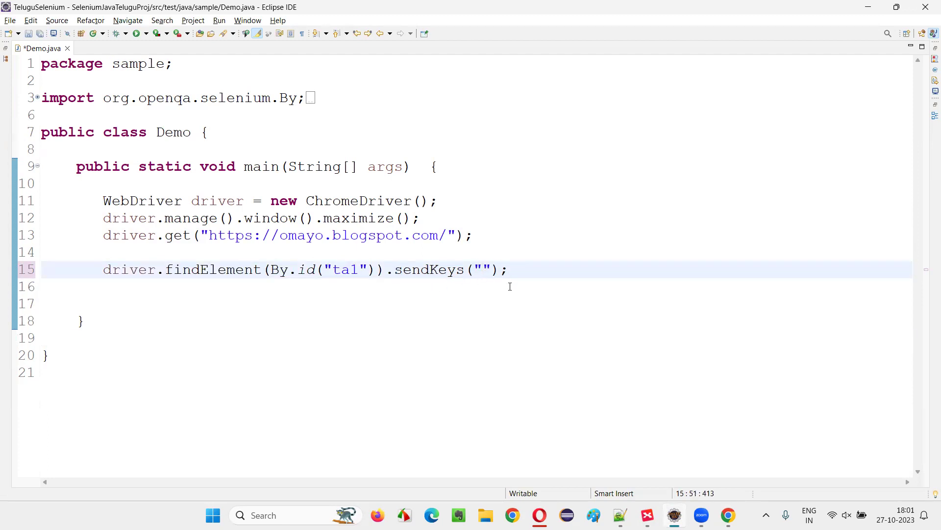
pyautogui.write('My name is Aru')
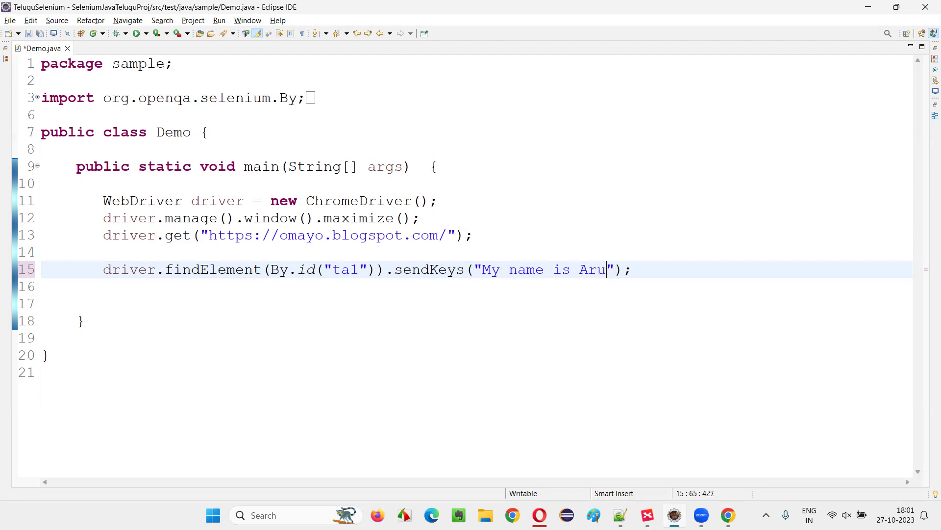
pyautogui.write('n Motoori.')
pyautogui.click(507, 301)
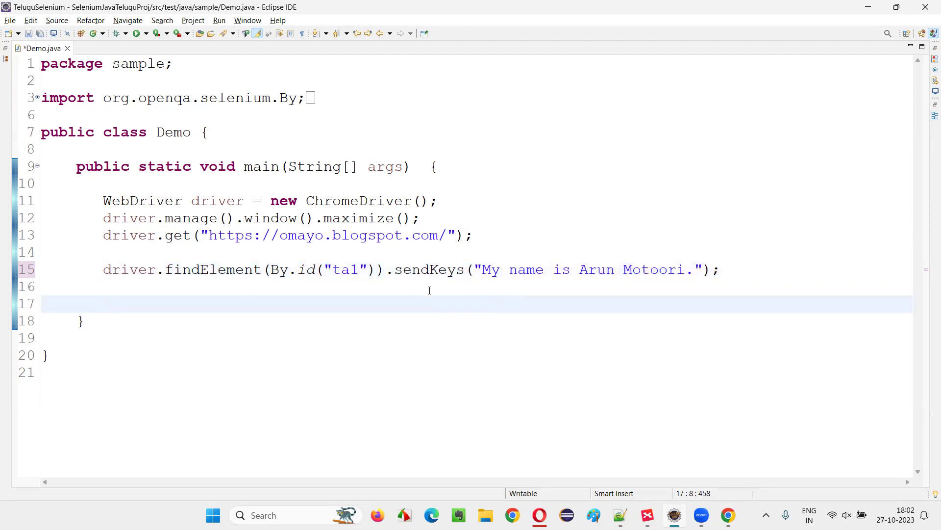
pyautogui.click(427, 272)
pyautogui.moveTo(483, 270); pyautogui.dragTo(696, 270)
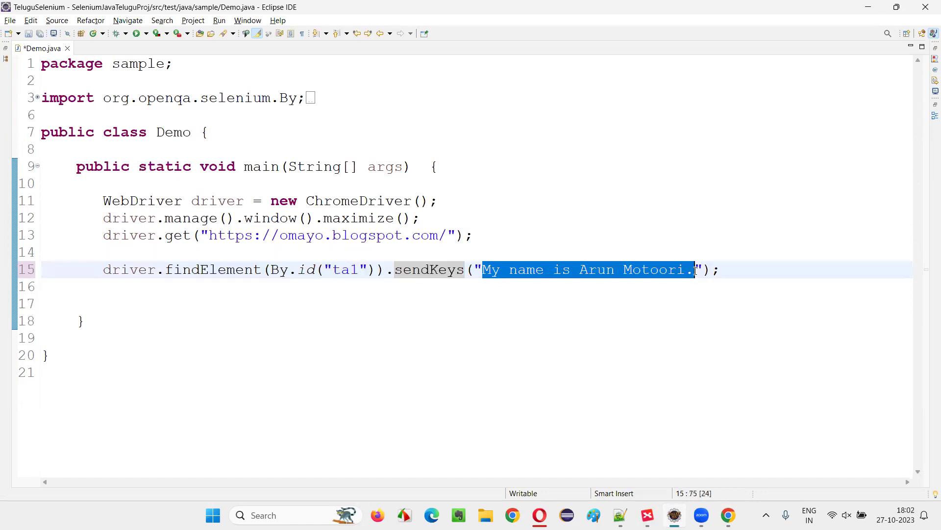
pyautogui.moveTo(108, 269); pyautogui.dragTo(384, 270)
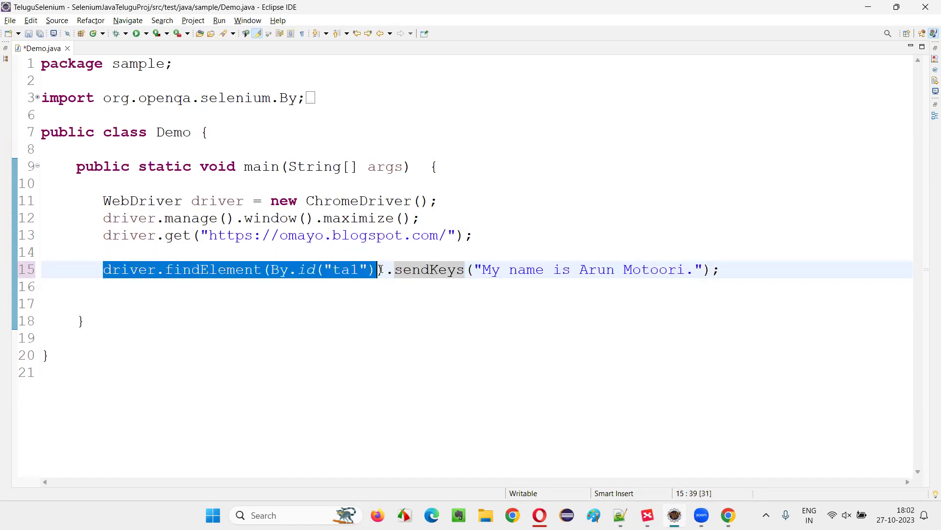
pyautogui.click(498, 183)
# Run Demo.java as a Java Application, then reselect the central question topic in XMind.
pyautogui.rightClick(544, 365)
pyautogui.moveTo(526, 367)
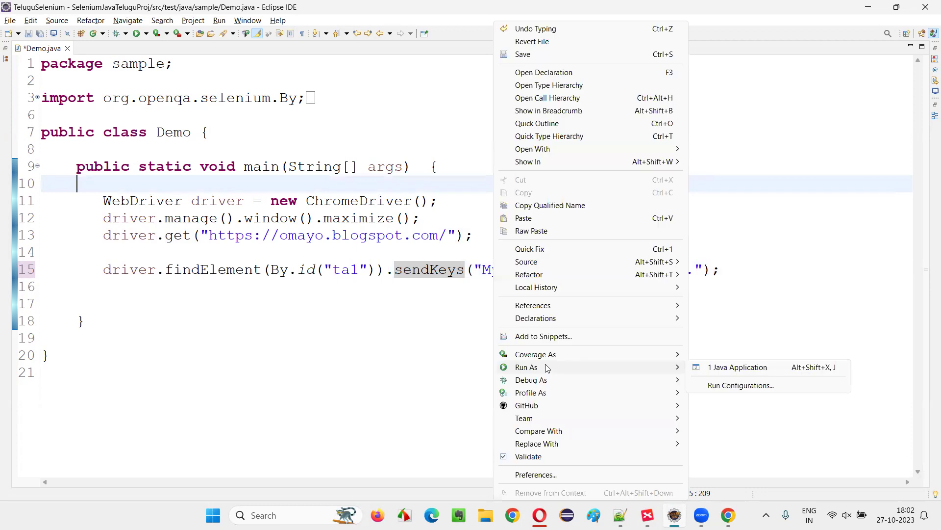
pyautogui.click(761, 372)
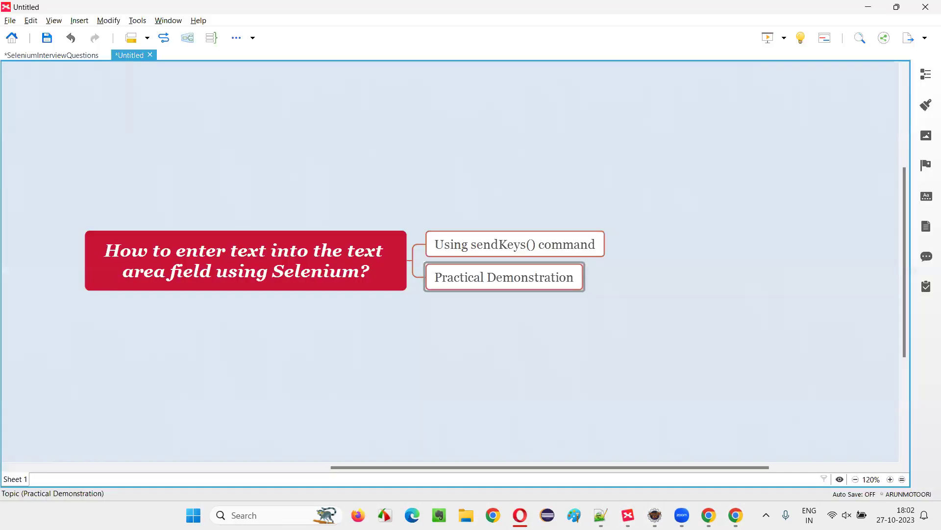
pyautogui.press('Left')
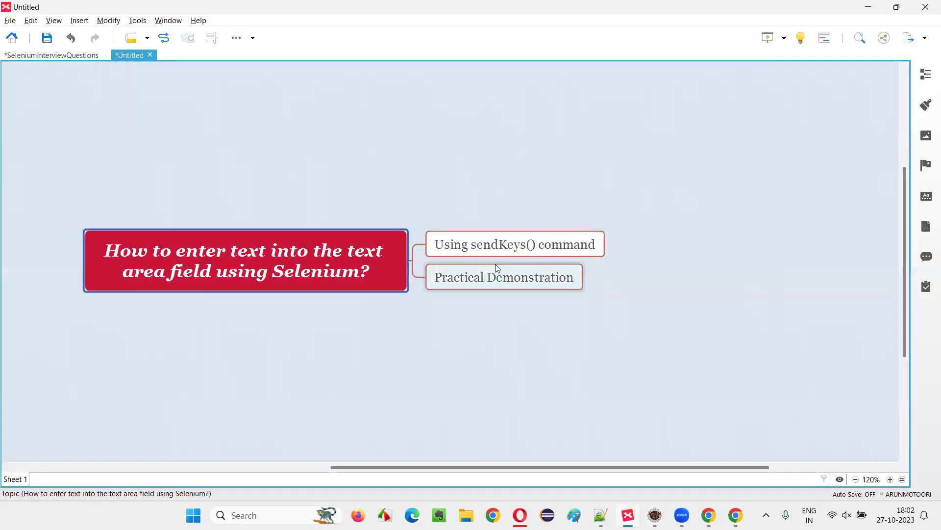
pyautogui.click(488, 276)
pyautogui.press('Left')
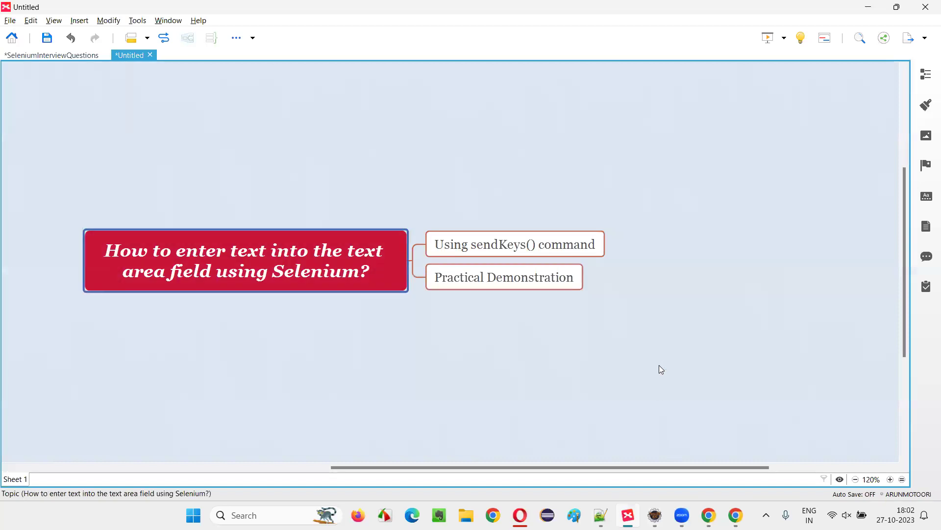